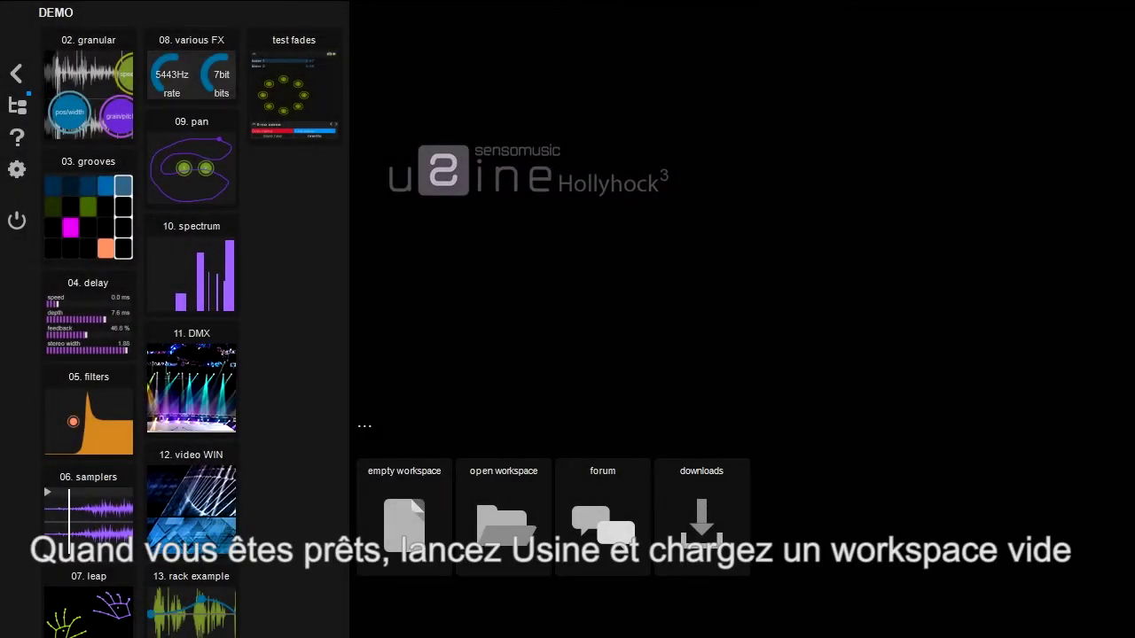
- Start an empty workspace and enable '2- BCF2000 port 1' as both MIDI input and output
{"action": "left_click", "coordinate": [408, 503]}
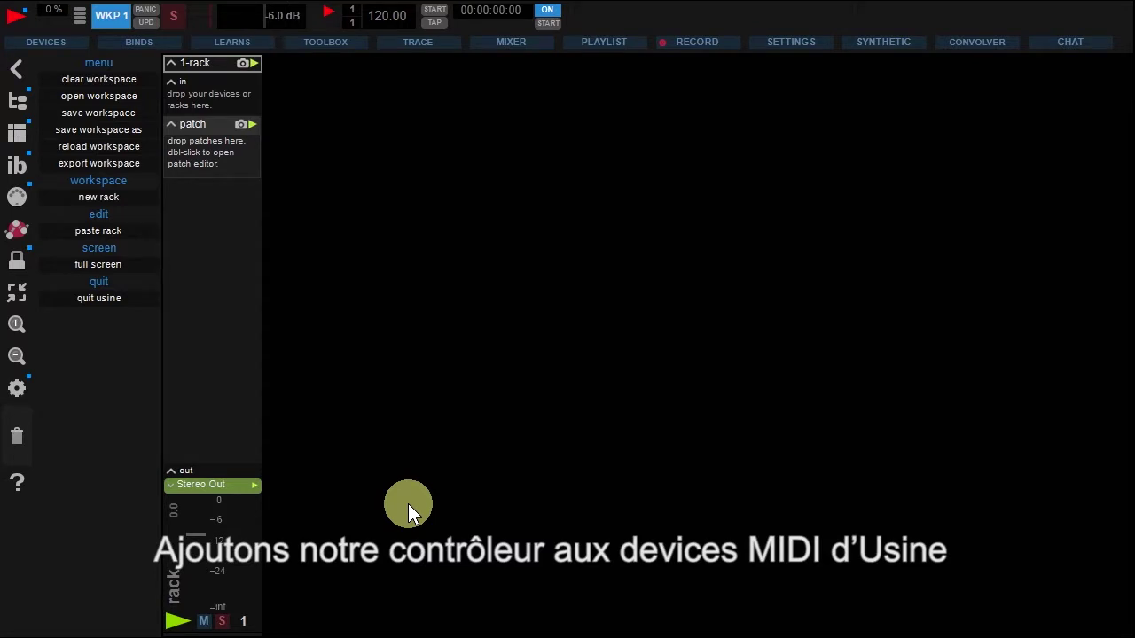
{"action": "left_click", "coordinate": [16, 389]}
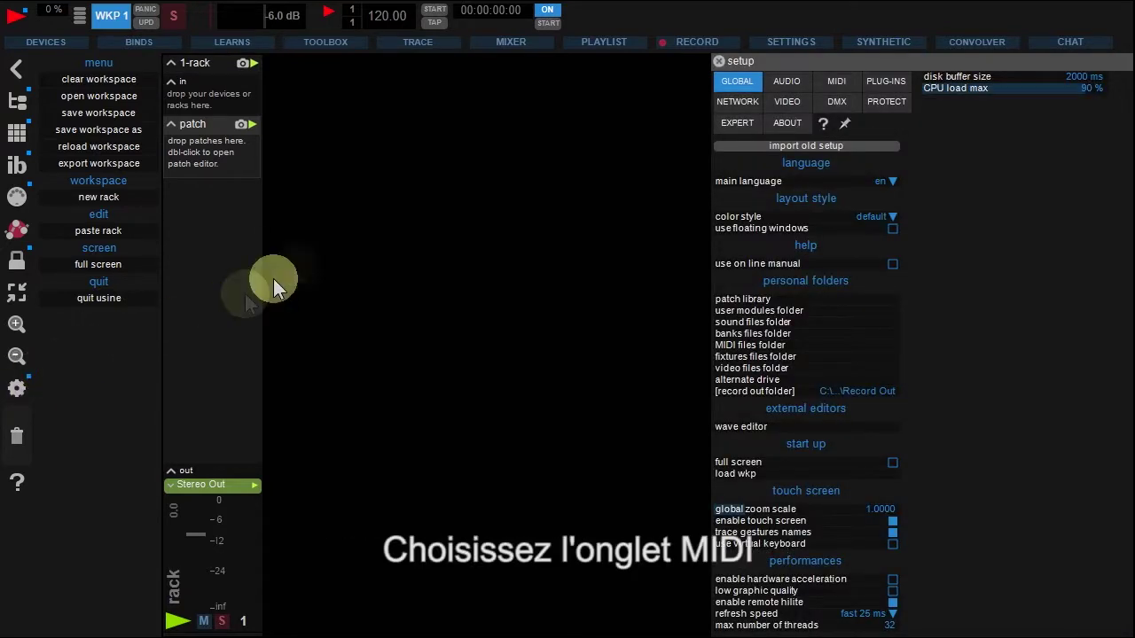
{"action": "left_click", "coordinate": [841, 86]}
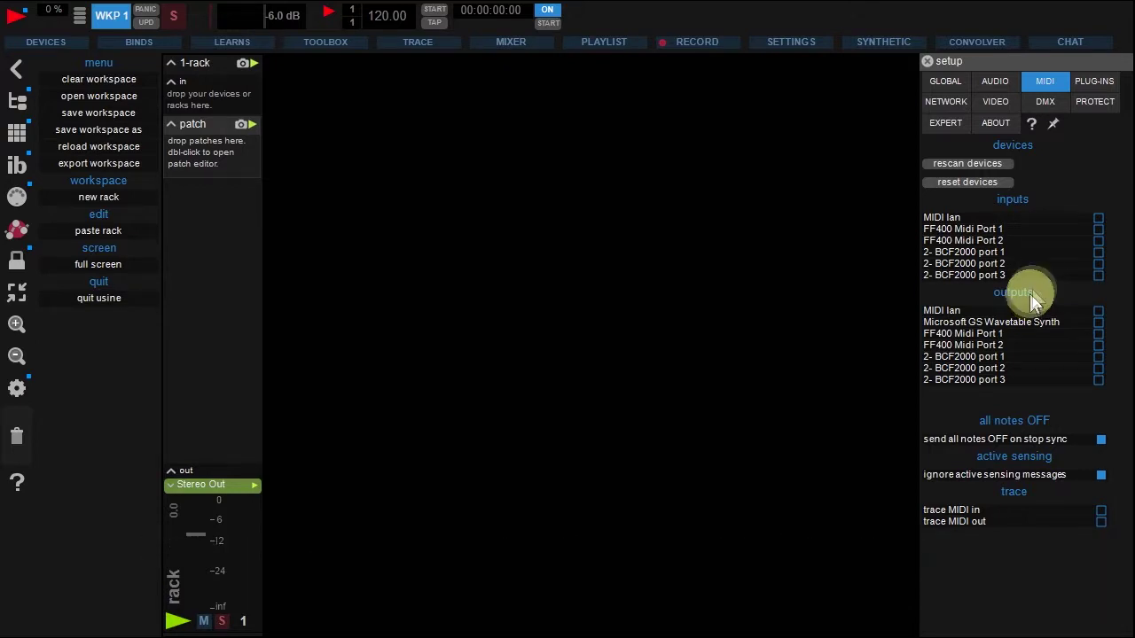
{"action": "left_click", "coordinate": [1098, 253]}
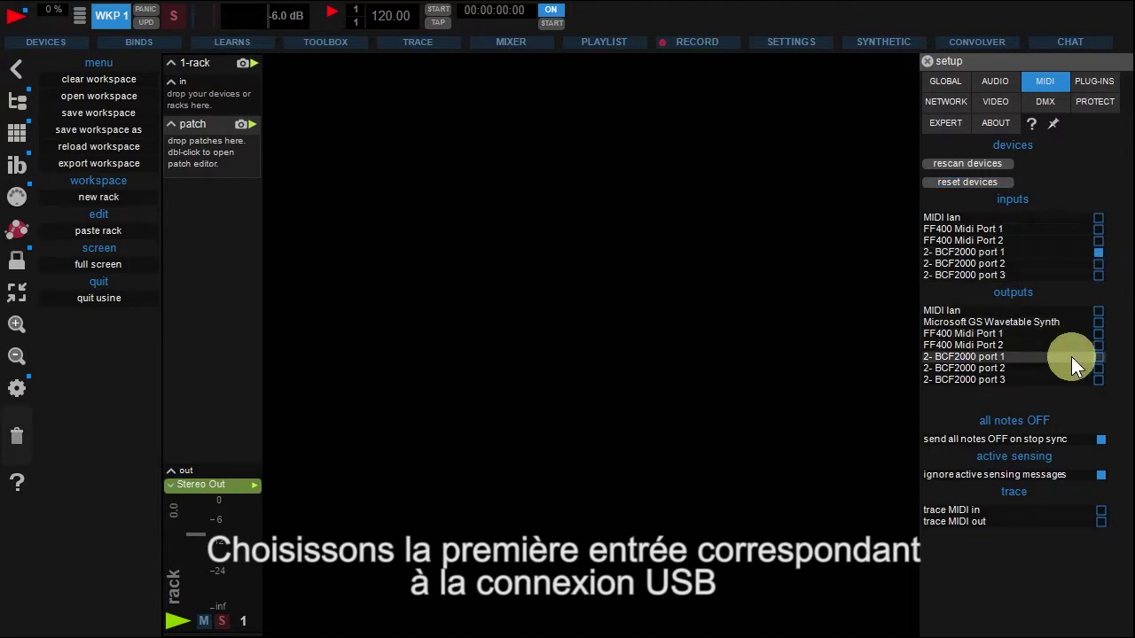
{"action": "left_click", "coordinate": [1098, 358]}
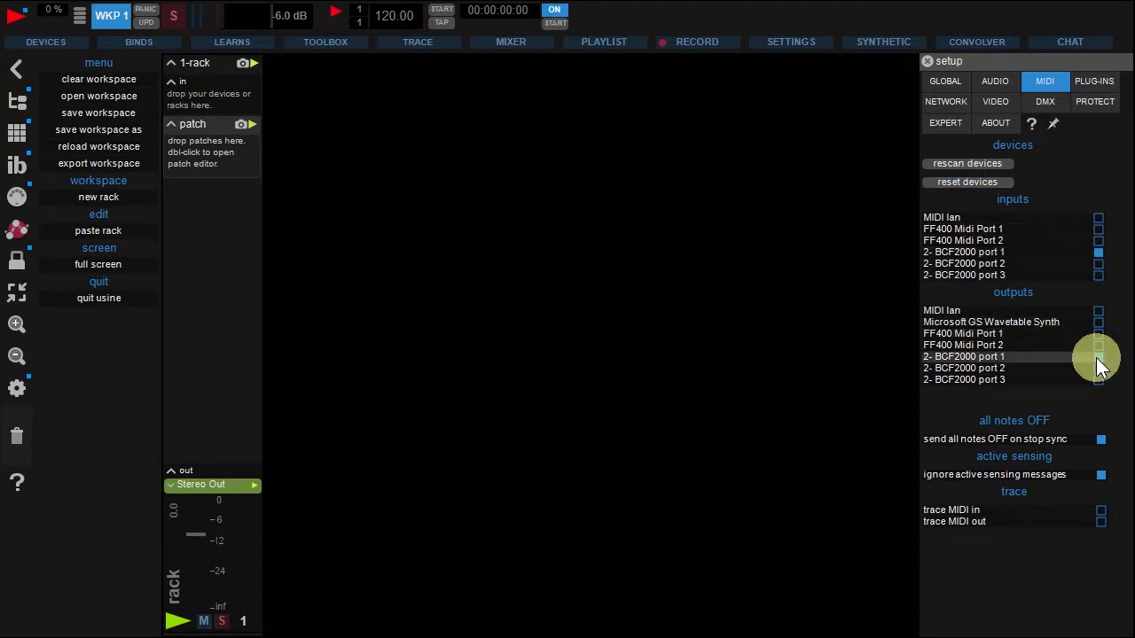
- Close the setup and check that BCF2000 port 1 appears in the DEVICES in/out list
{"action": "left_click", "coordinate": [928, 64]}
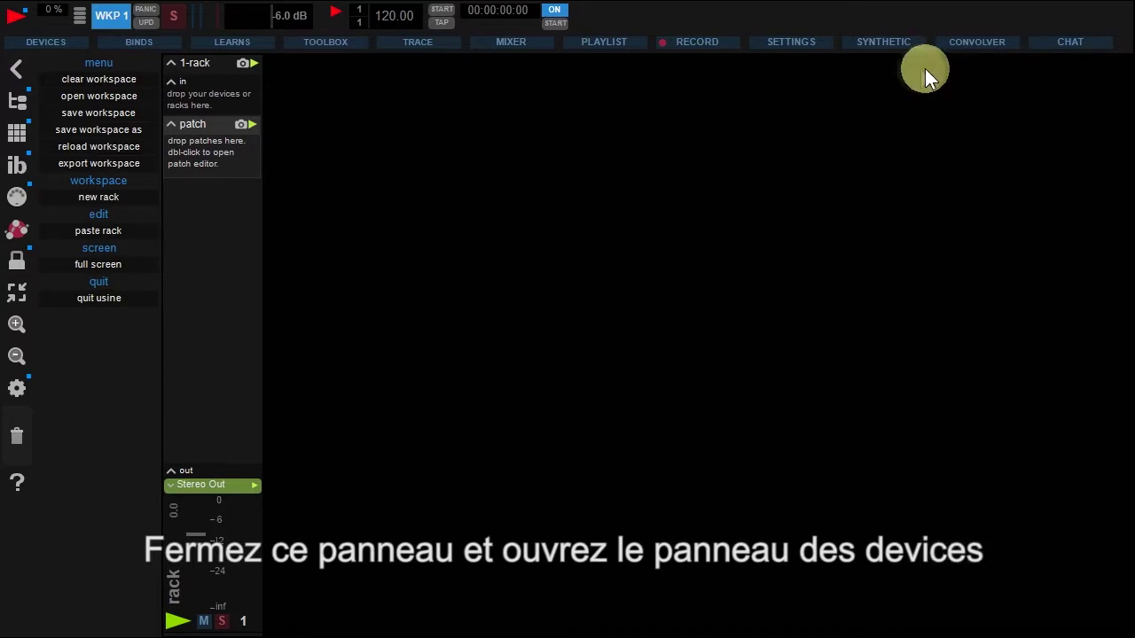
{"action": "left_click", "coordinate": [28, 40]}
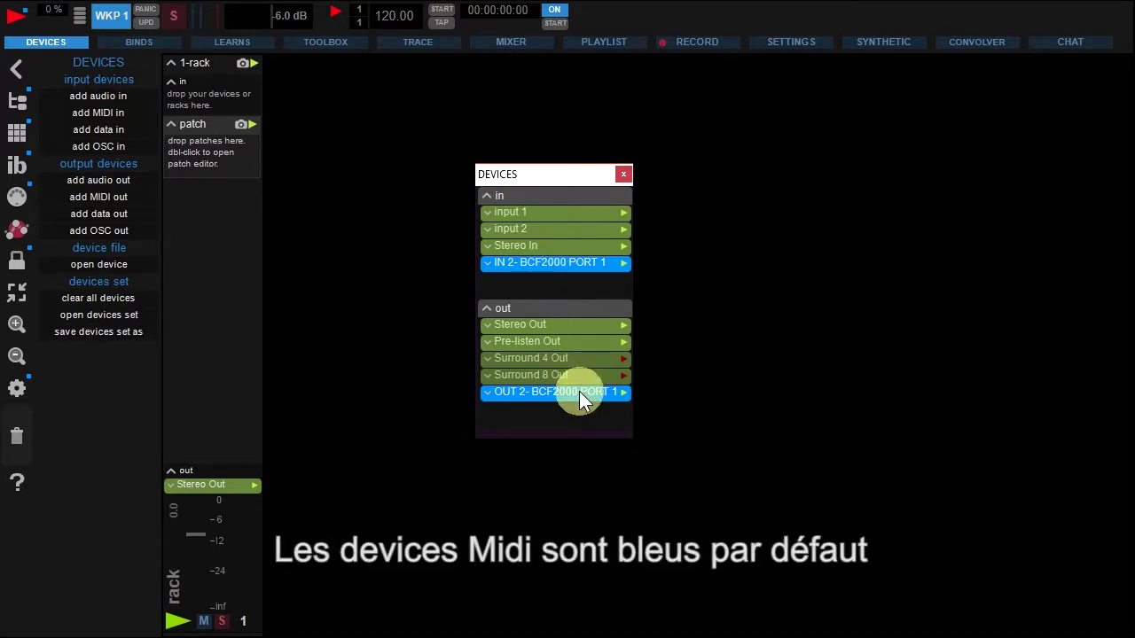
{"action": "left_click", "coordinate": [623, 175]}
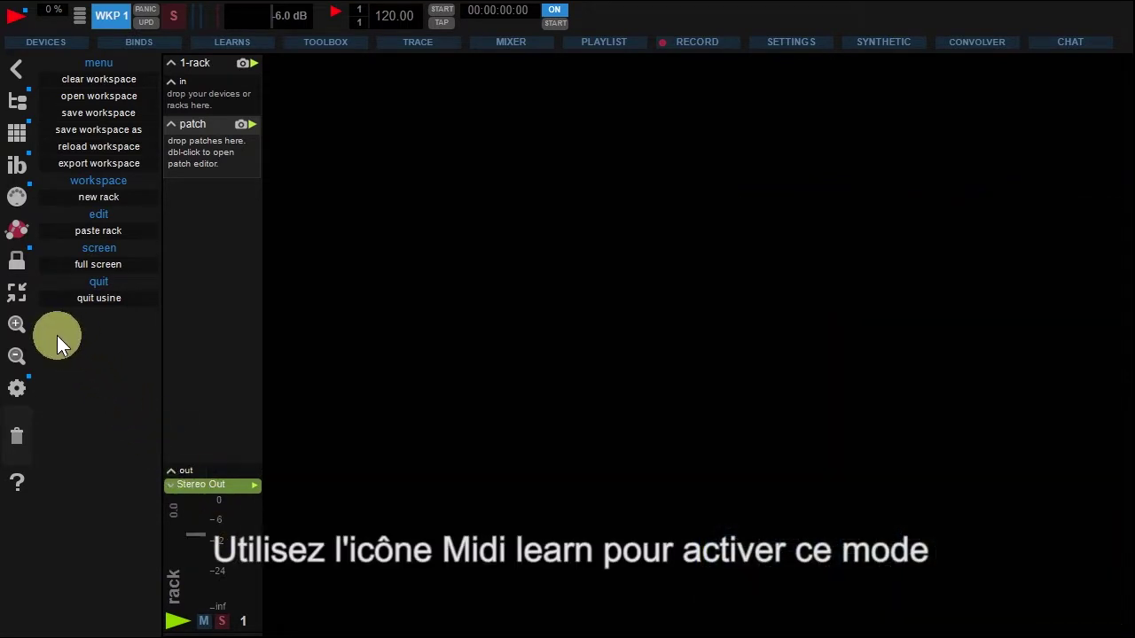
- MIDI-learn the rack's output fader to a BCF2000 hardware fader, then leave learn mode
{"action": "left_click", "coordinate": [13, 203]}
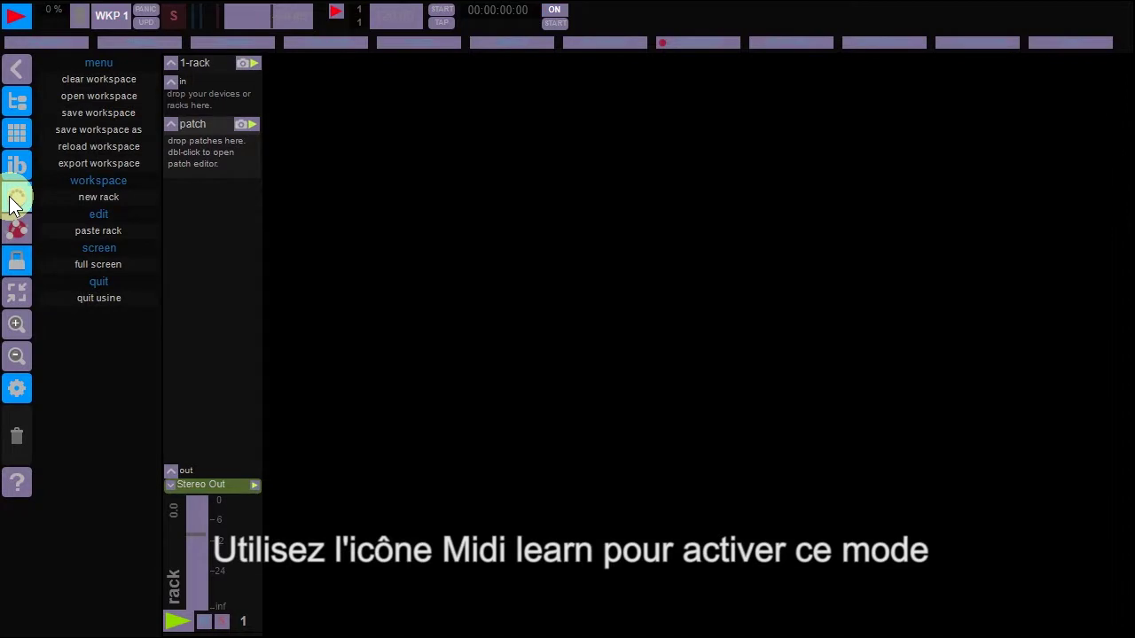
{"action": "left_click", "coordinate": [189, 535]}
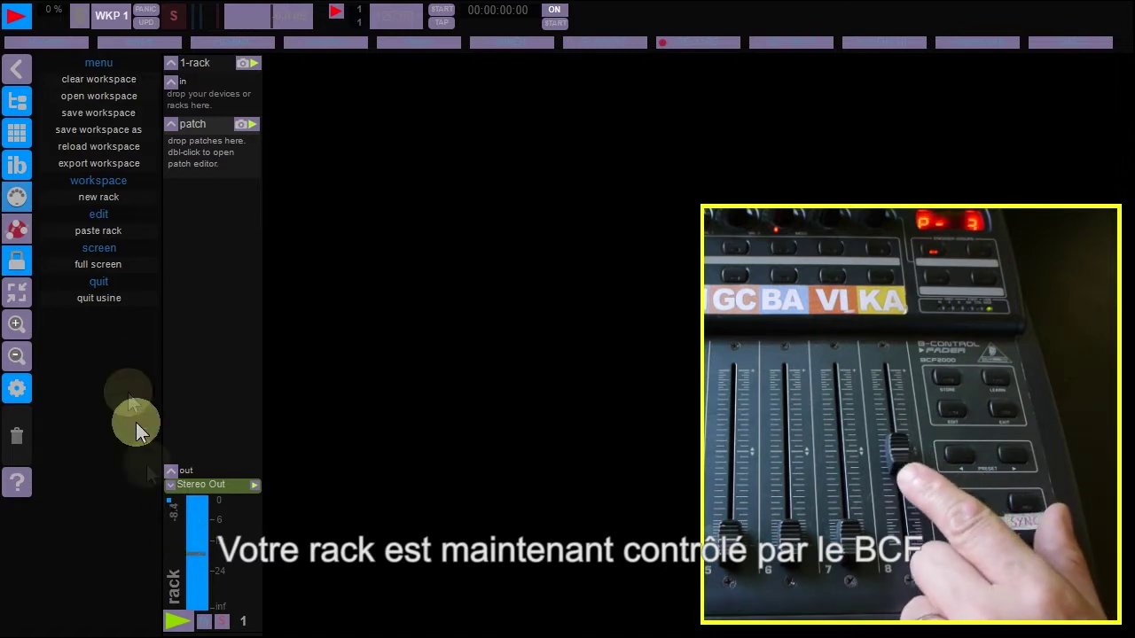
{"action": "left_click", "coordinate": [26, 202]}
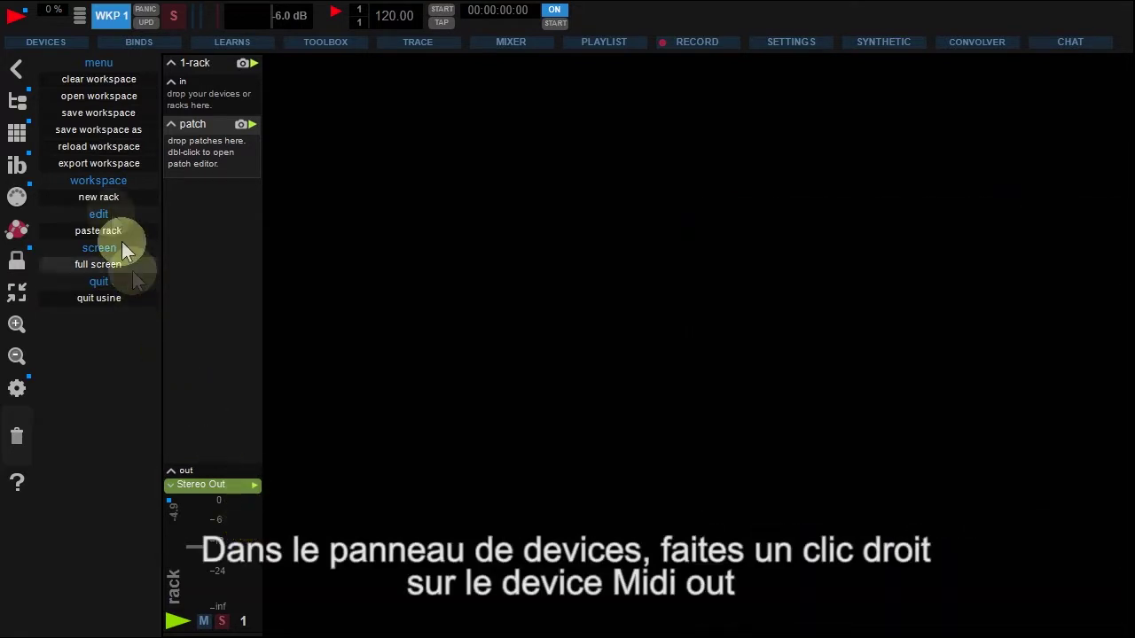
- Flag the 'OUT 2- BCF2000 PORT 1' output device as a motorized device
{"action": "left_click", "coordinate": [52, 45]}
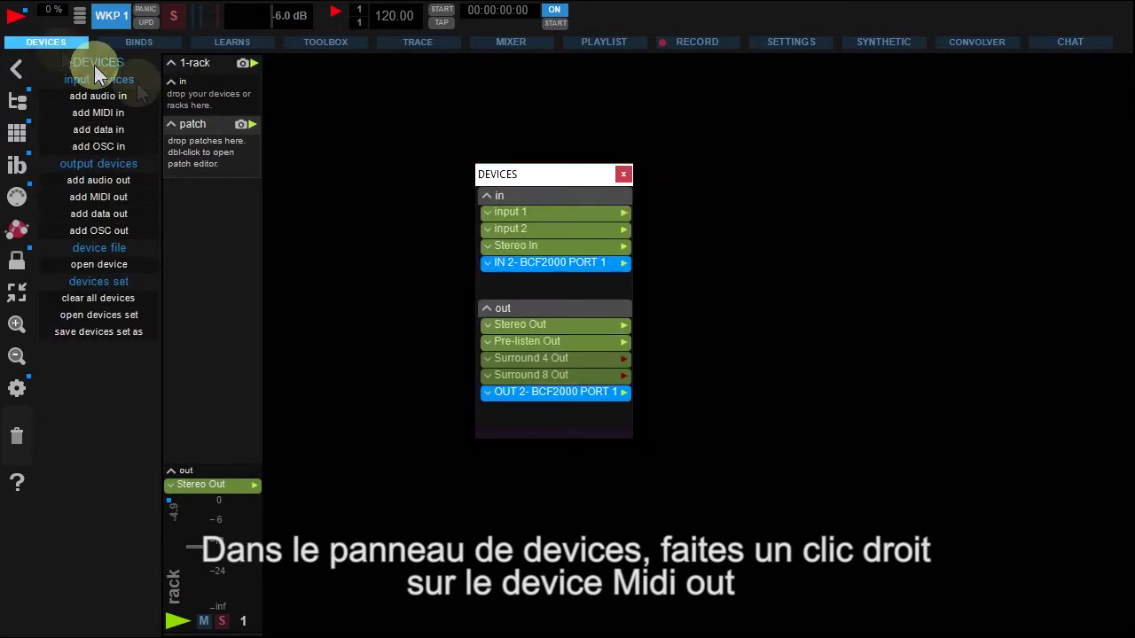
{"action": "right_click", "coordinate": [527, 391]}
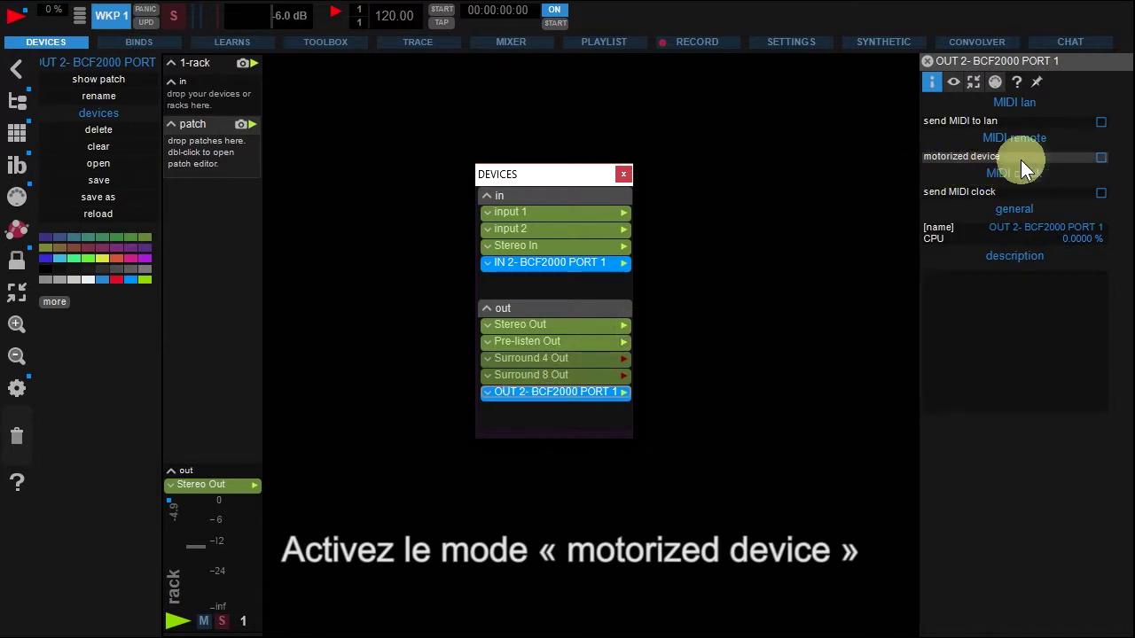
{"action": "left_click", "coordinate": [1101, 157]}
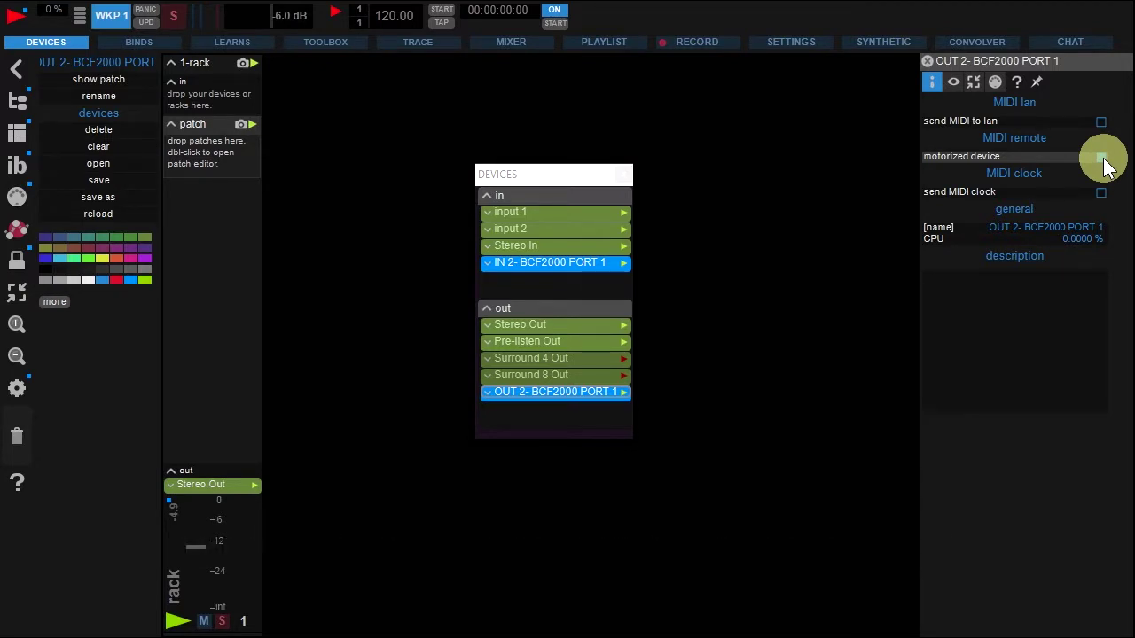
{"action": "left_click", "coordinate": [929, 61]}
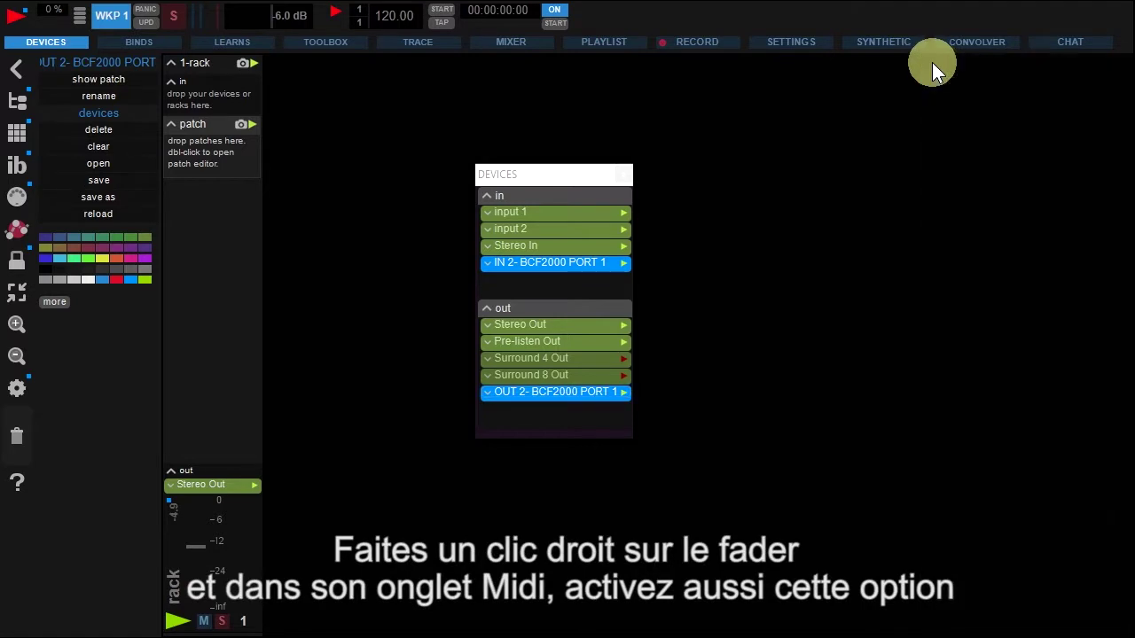
- Review the rack fader's MIDI/key learn settings, then move the Stereo Out fader to test BCF2000 feedback
{"action": "right_click", "coordinate": [199, 546]}
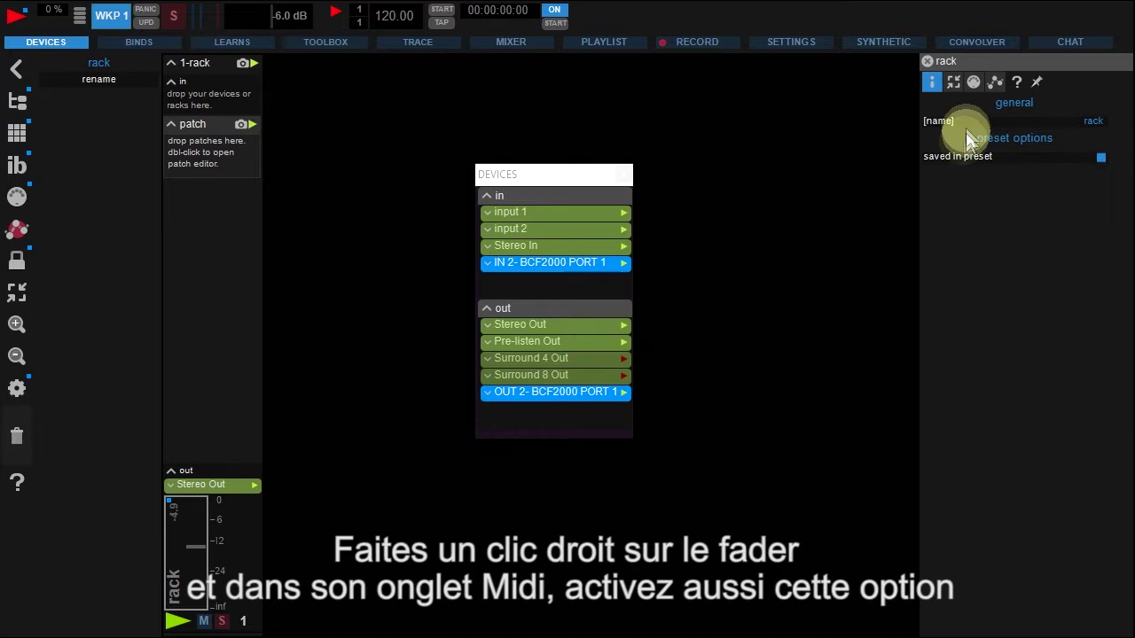
{"action": "left_click", "coordinate": [973, 81]}
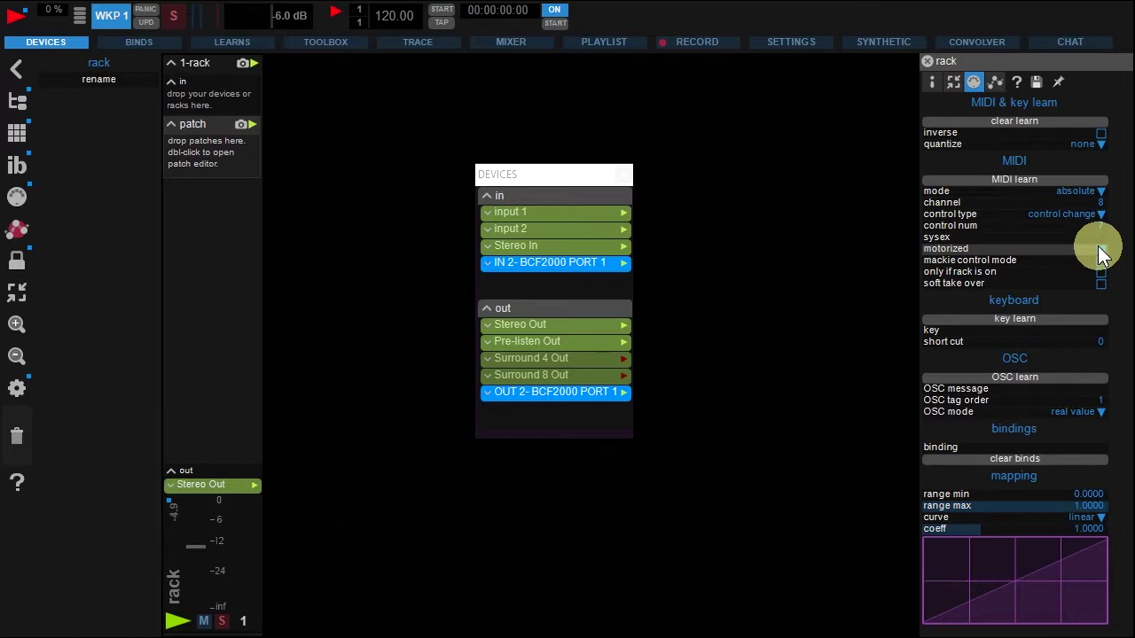
{"action": "left_click", "coordinate": [928, 61]}
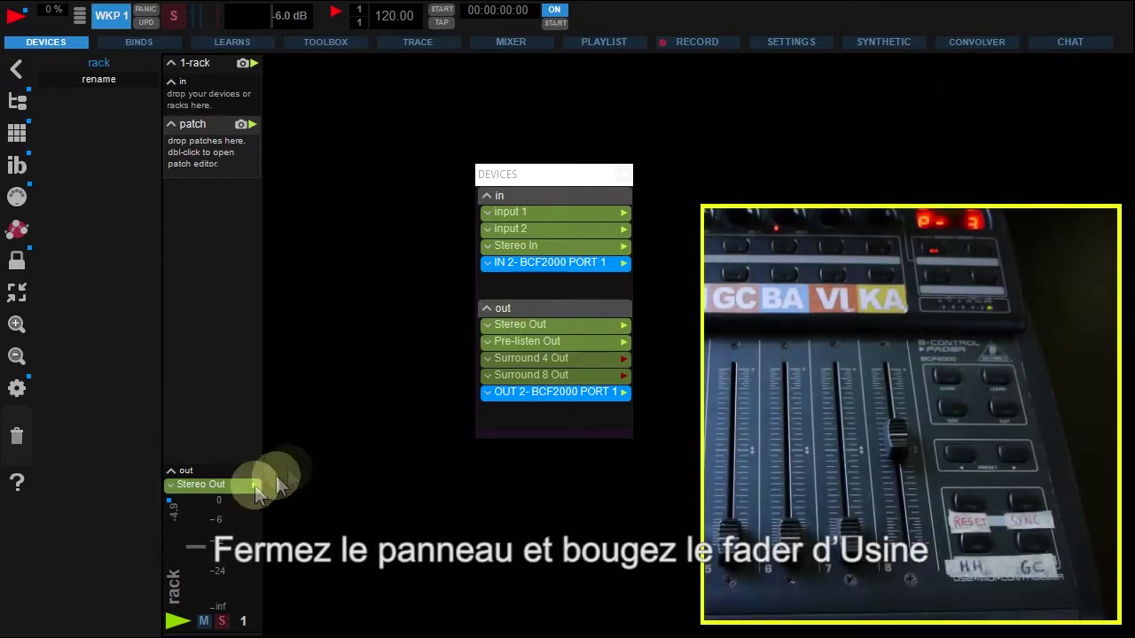
{"action": "mouse_move", "coordinate": [198, 540]}
{"action": "left_mouse_down"}
{"action": "mouse_move", "coordinate": [199, 569]}
{"action": "mouse_move", "coordinate": [201, 521]}
{"action": "mouse_move", "coordinate": [203, 557]}
{"action": "left_mouse_up"}
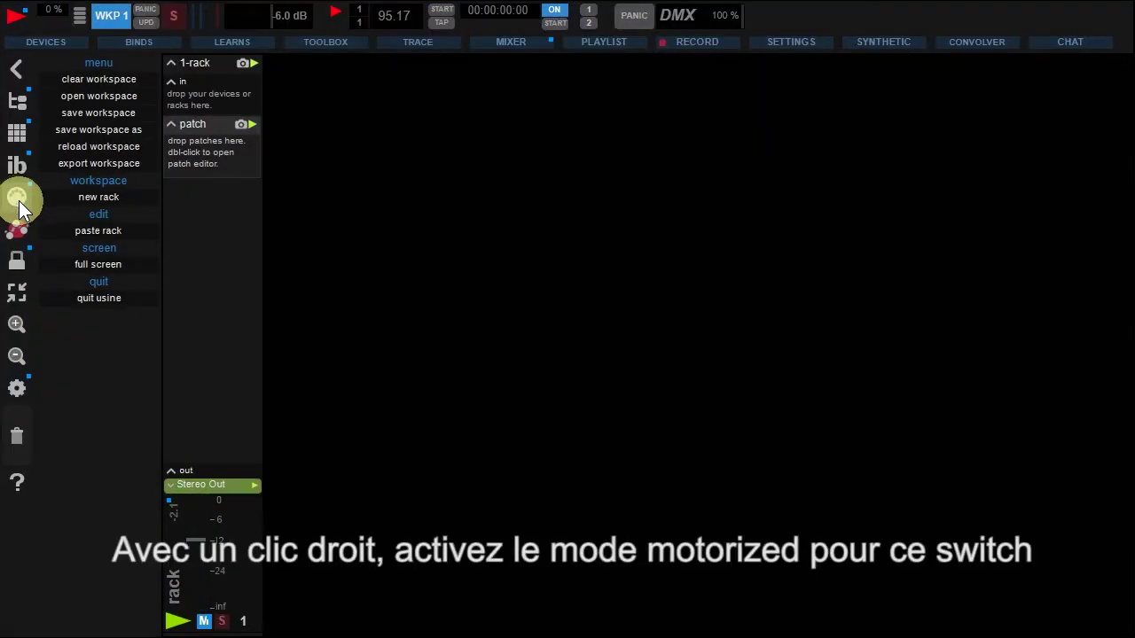
- Tick 'motorized' in the MIDI section of the rack's M (mute) switch
{"action": "right_click", "coordinate": [205, 624]}
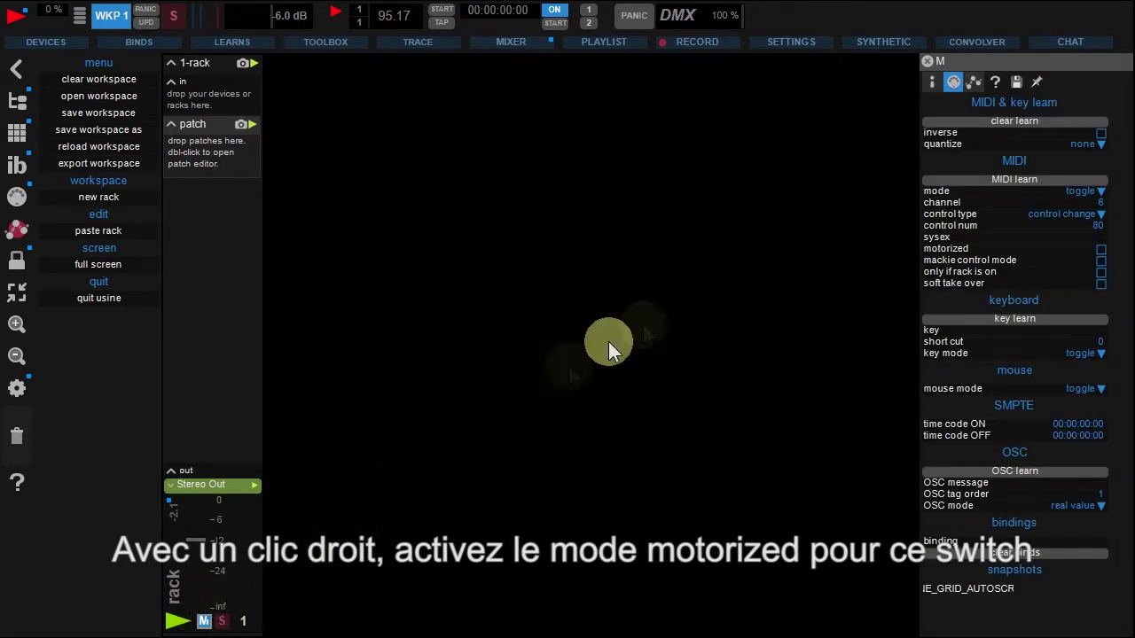
{"action": "left_click", "coordinate": [940, 248]}
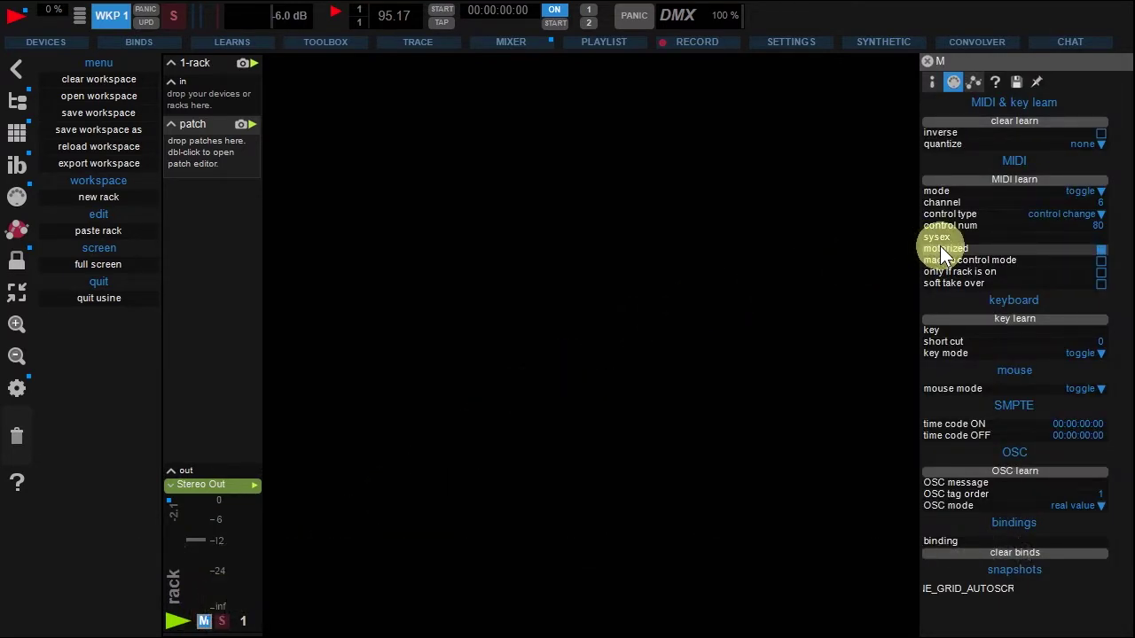
{"action": "left_click", "coordinate": [925, 60]}
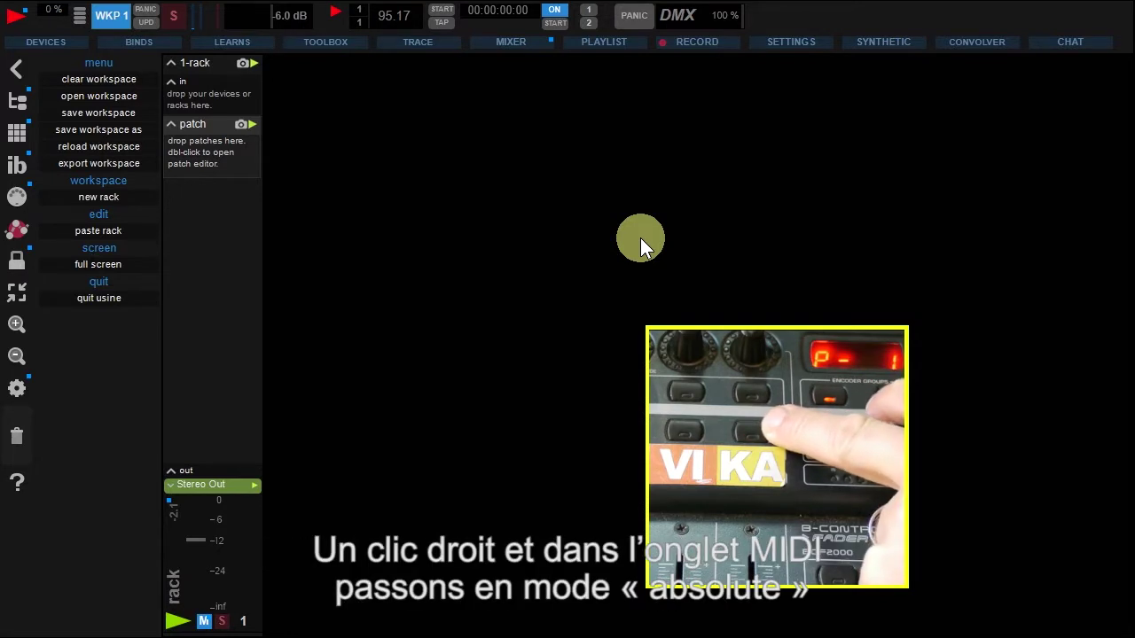
- Change the mute switch's MIDI mode from toggle to 'absolute'
{"action": "right_click", "coordinate": [204, 622]}
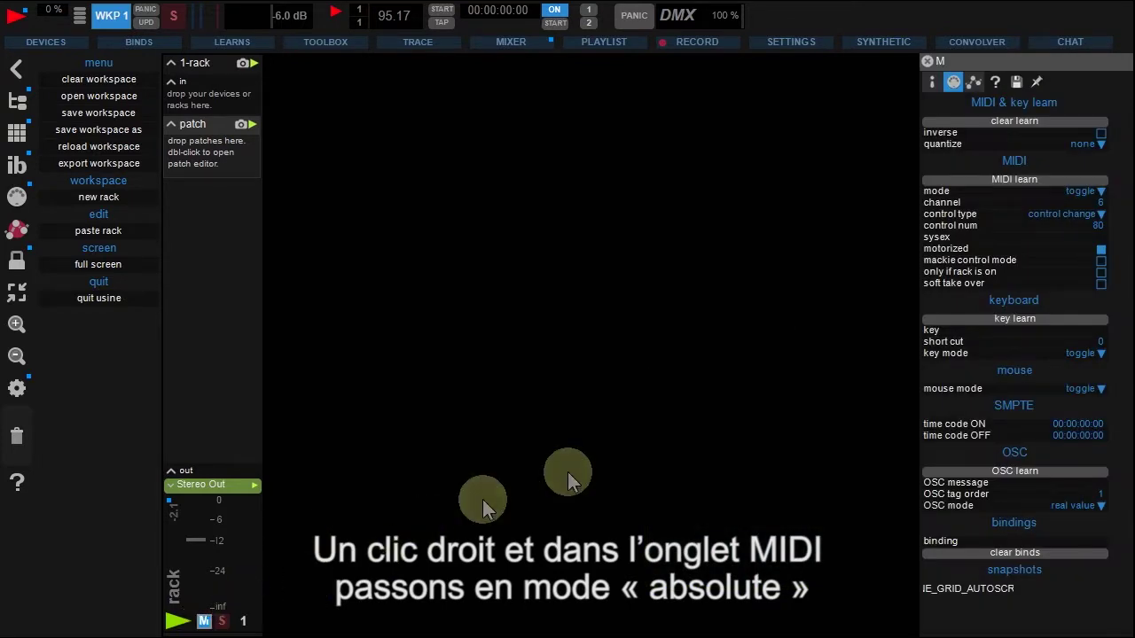
{"action": "left_click", "coordinate": [1001, 194]}
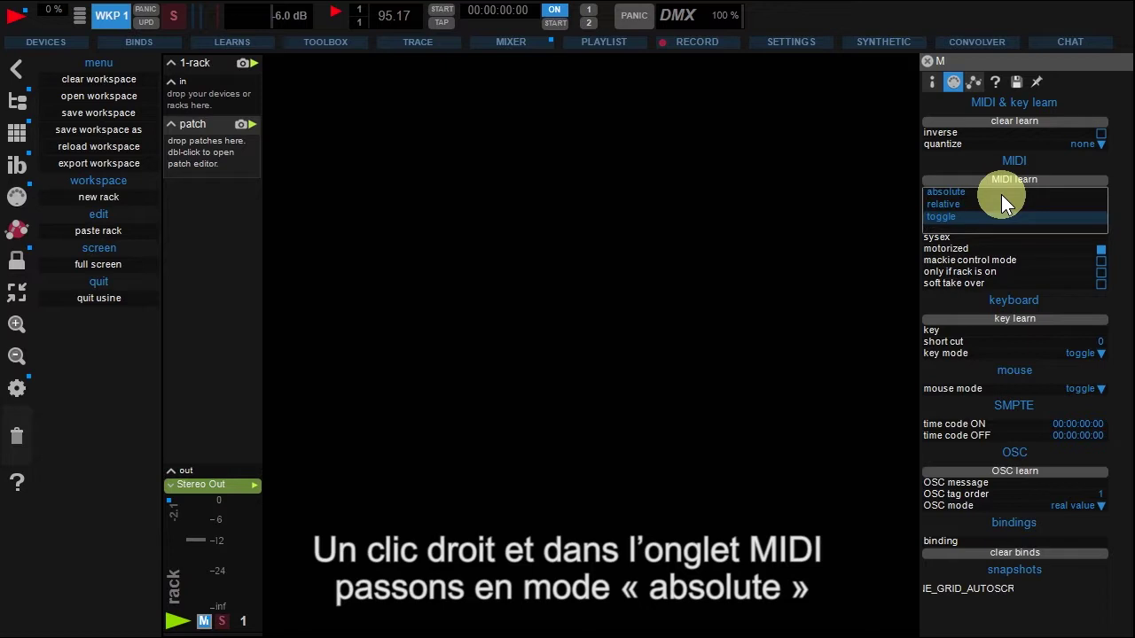
{"action": "left_click", "coordinate": [1001, 194]}
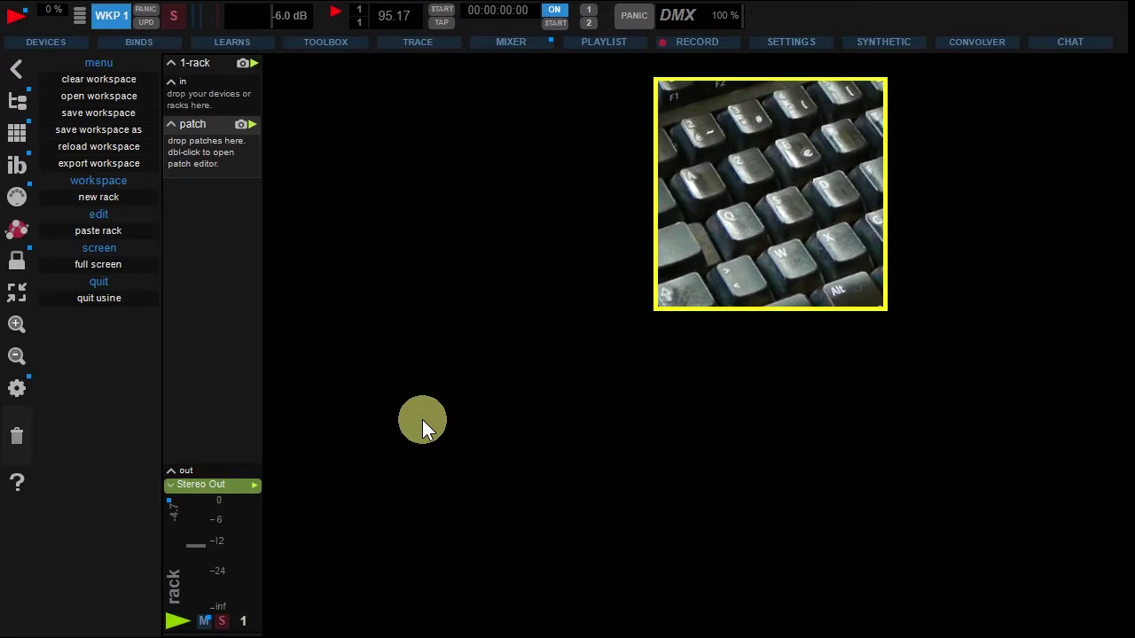
- Key-learn the S key onto the rack's S (solo) switch
{"action": "right_click", "coordinate": [223, 621]}
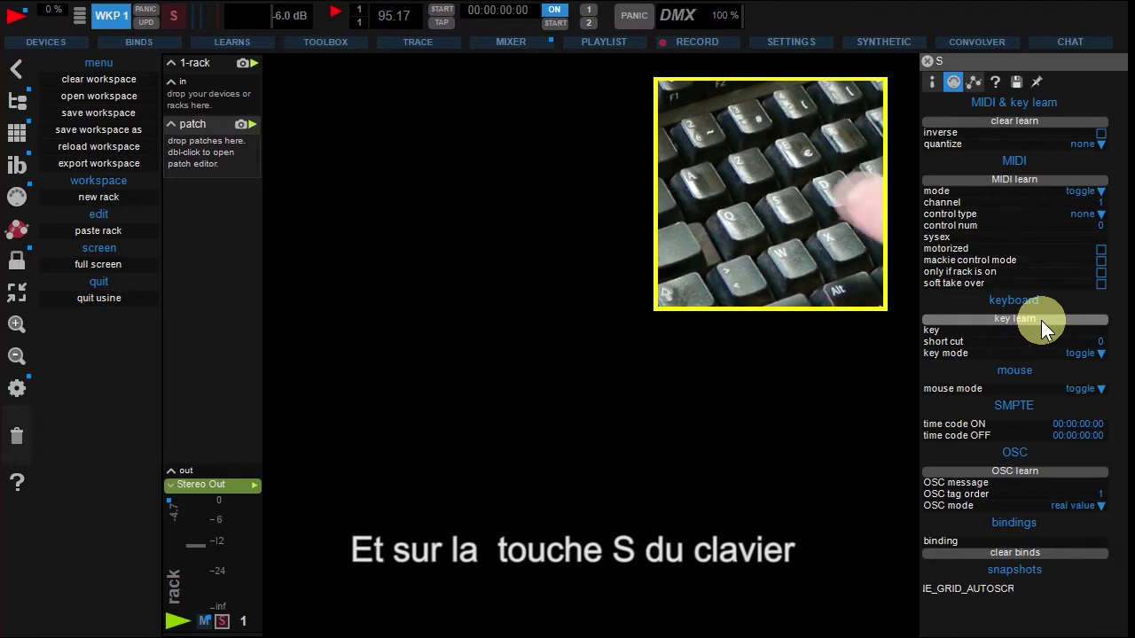
{"action": "key", "text": "s"}
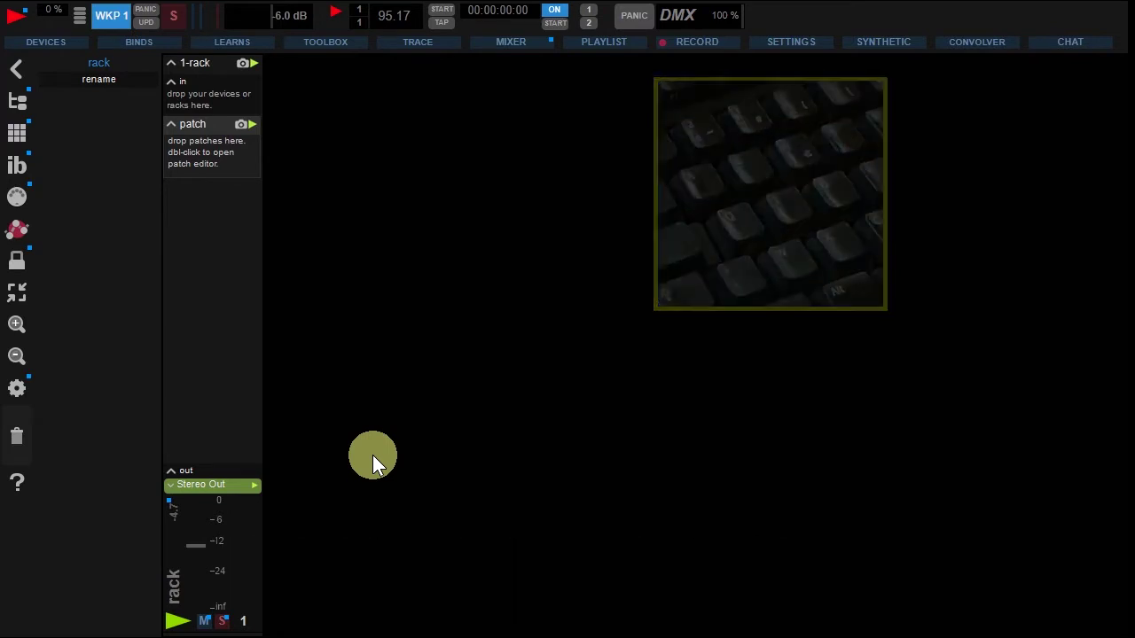
- Assign the A-Q keys to the rack output fader through key learn
{"action": "right_click", "coordinate": [195, 545]}
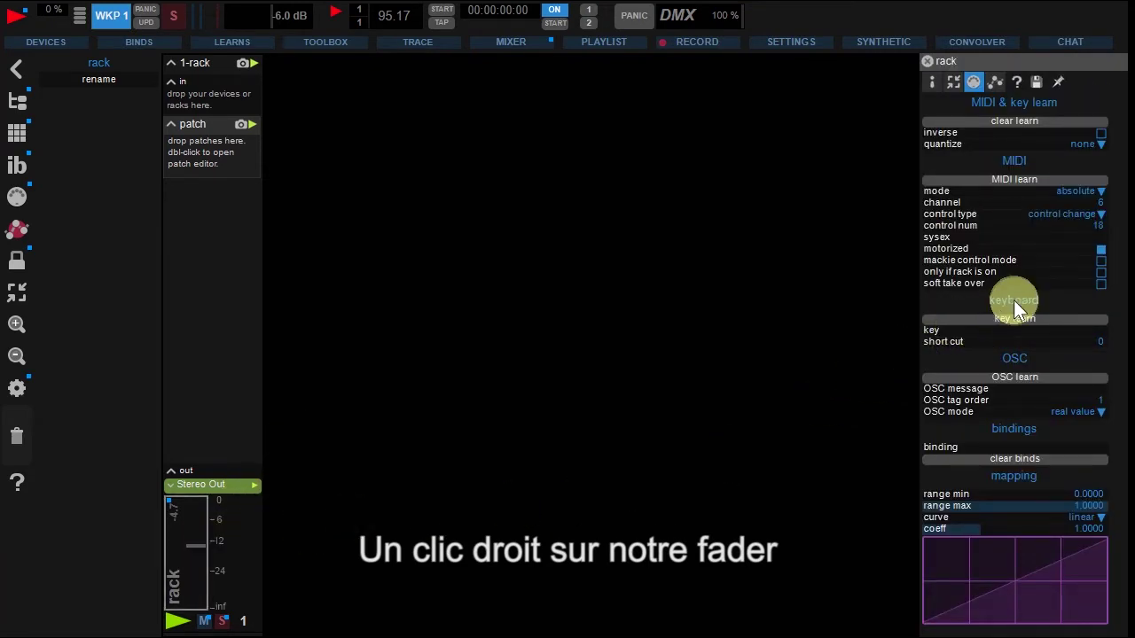
{"action": "left_click", "coordinate": [1012, 335]}
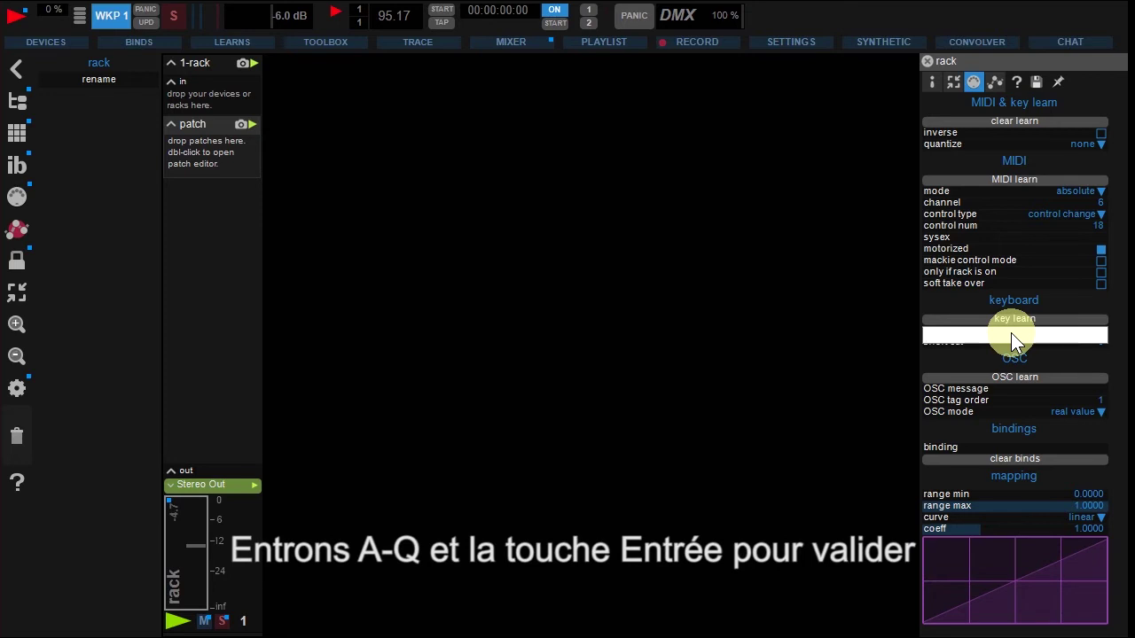
{"action": "type", "text": "A-"}
{"action": "type", "text": "Q"}
{"action": "key", "text": "Return"}
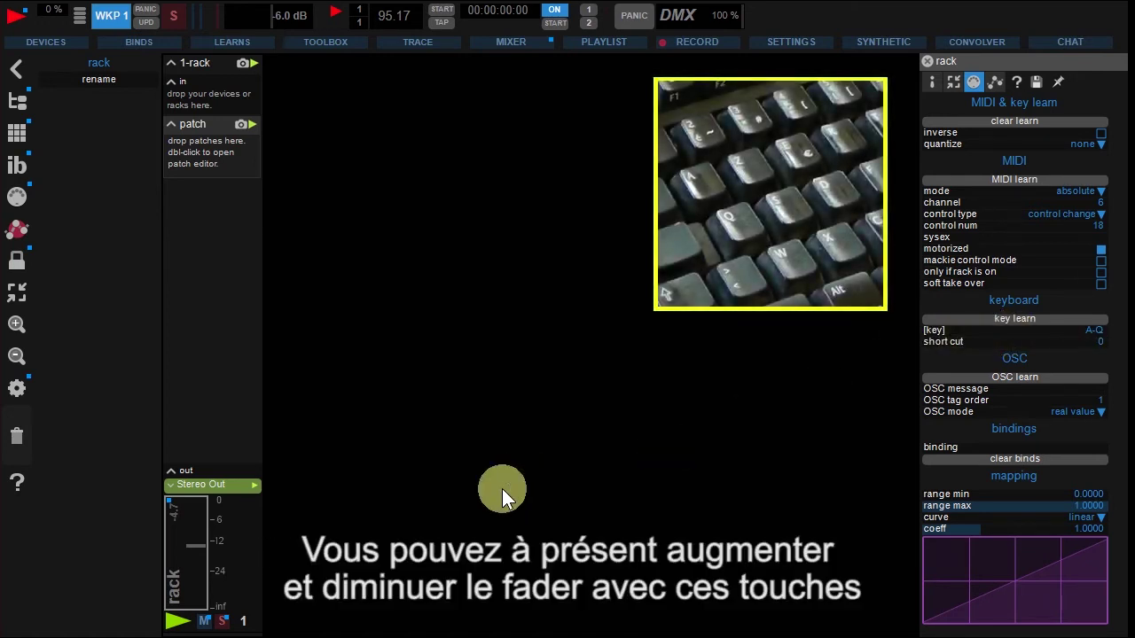
- Test the fader keys: raise it twice with A, lower it once with Q
{"action": "key", "text": "a"}
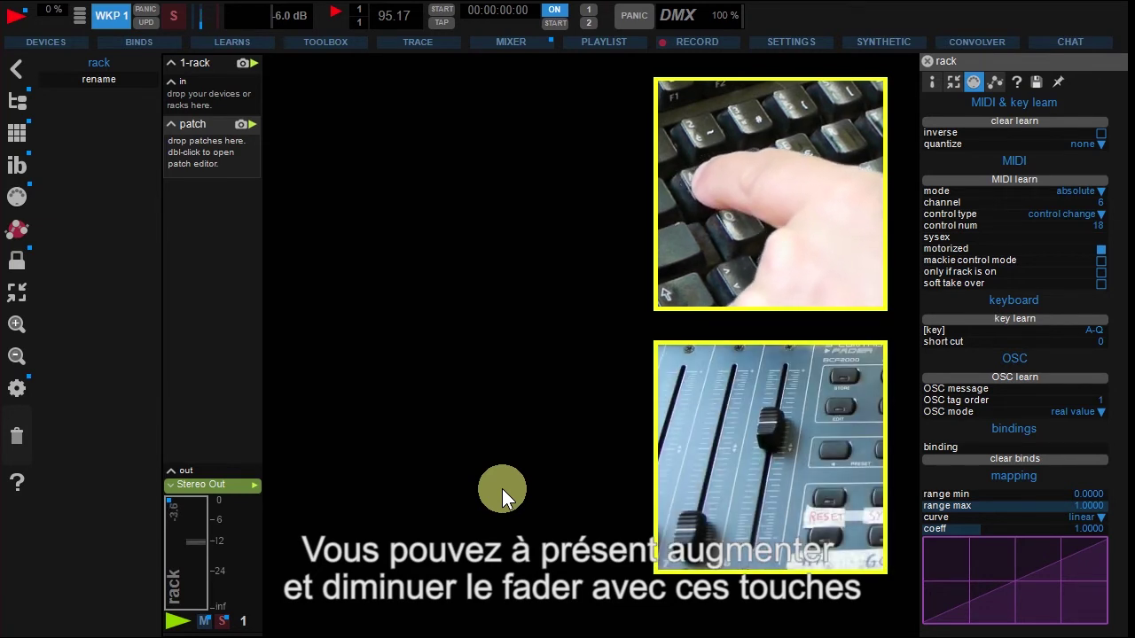
{"action": "key", "text": "a"}
{"action": "key", "text": "a"}
{"action": "key", "text": "a"}
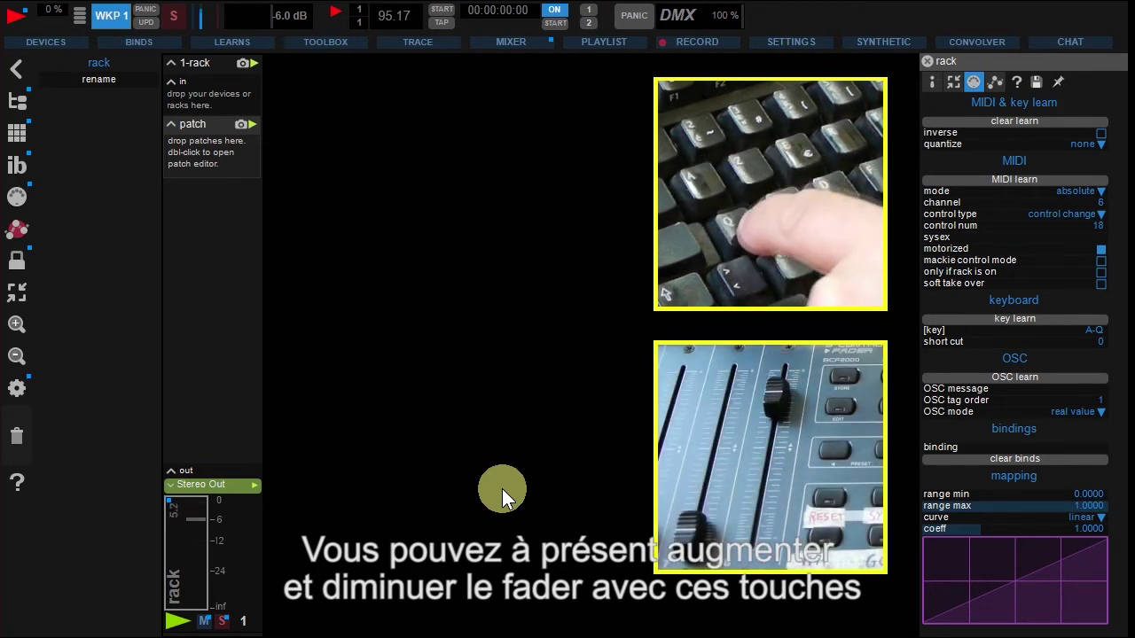
{"action": "key", "text": "q"}
{"action": "key", "text": "q"}
{"action": "key", "text": "q"}
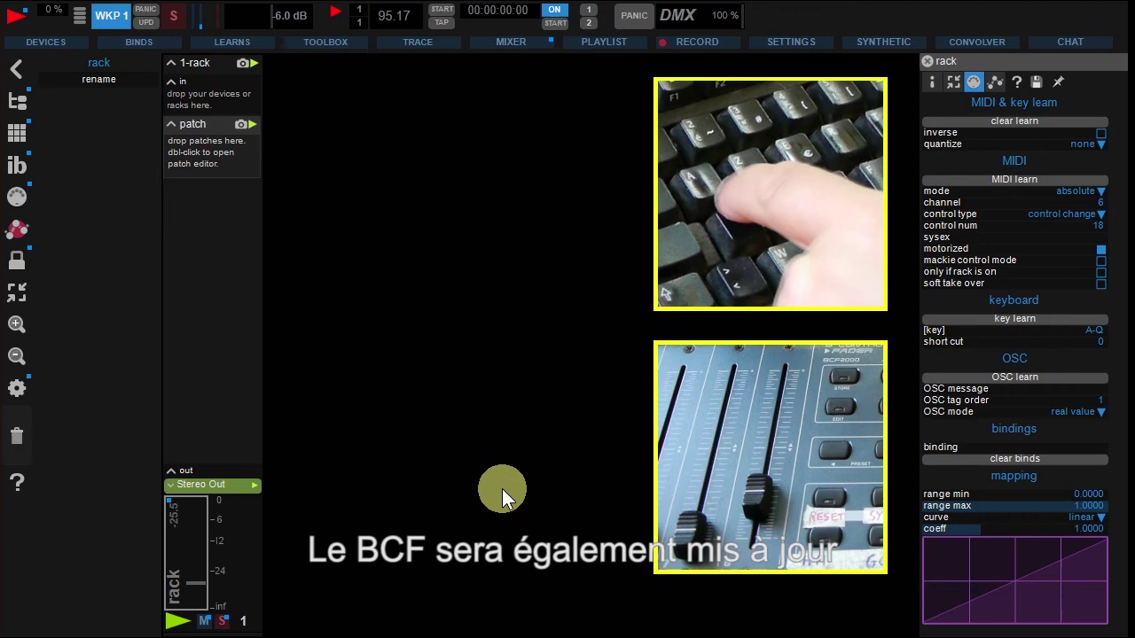